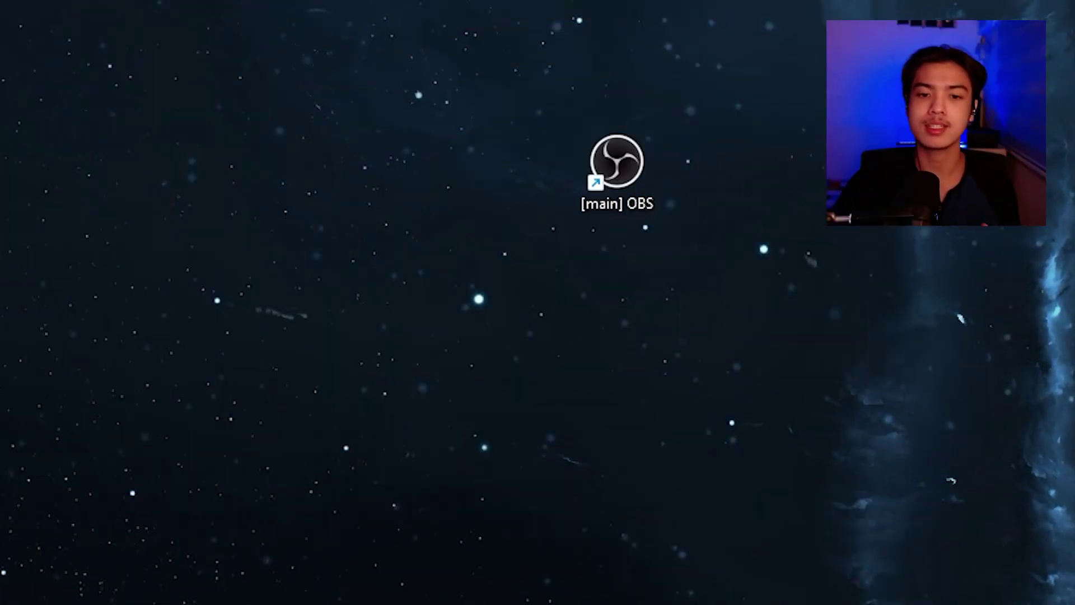
Select and then deselect the OBS shortcut on the desktop
drag(856, 351, 409, 34)
click(434, 364)
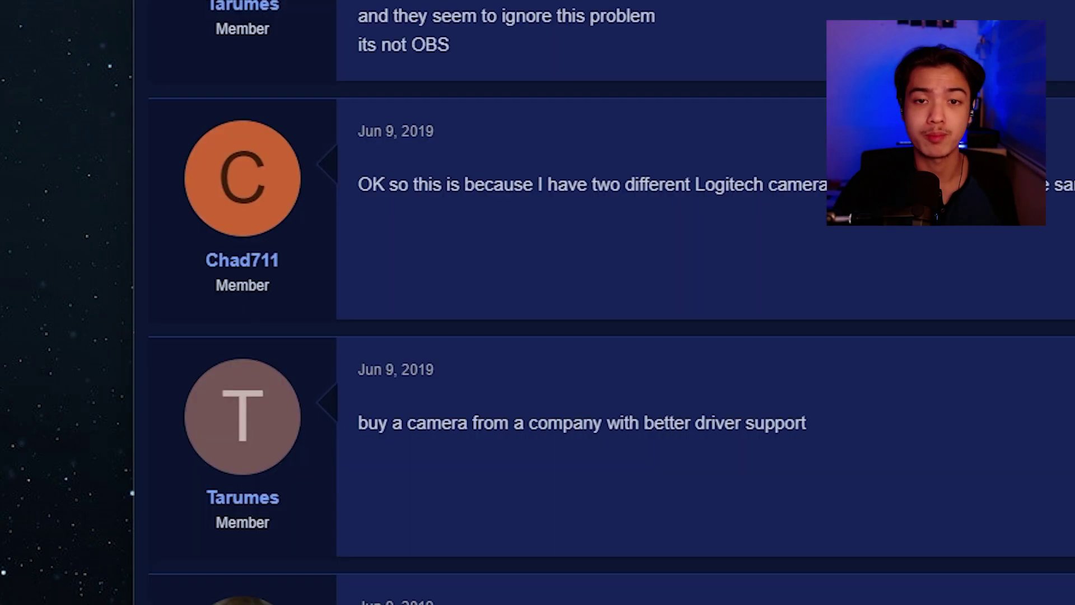
scroll(784, 275, up, 8)
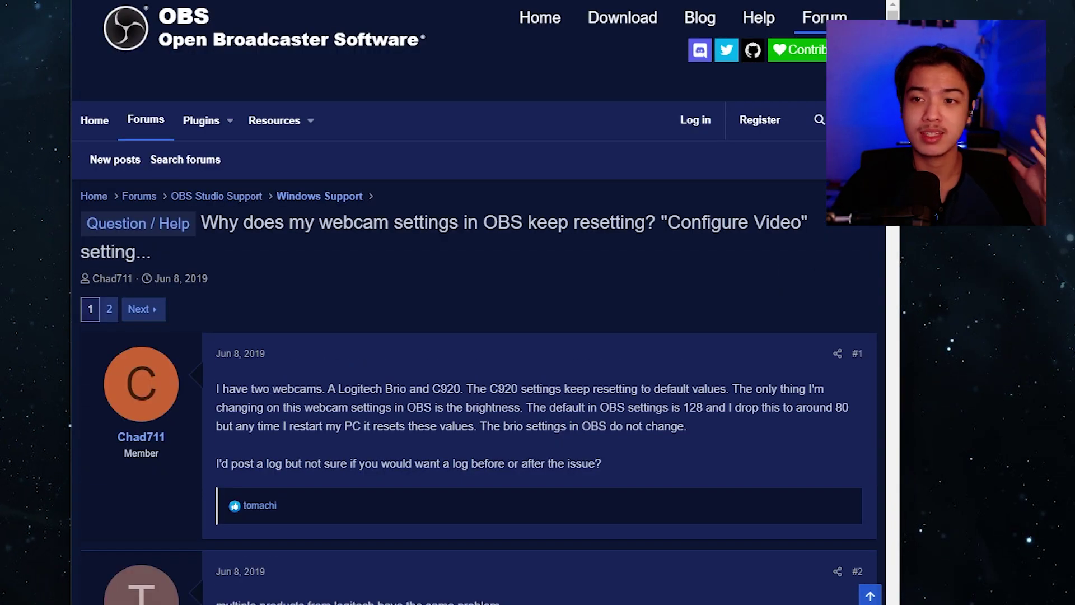
scroll(784, 274, down, 2)
mouse_move(893, 50)
mouse_down()
mouse_move(901, 401)
mouse_move(882, 568)
mouse_move(893, 50)
mouse_up()
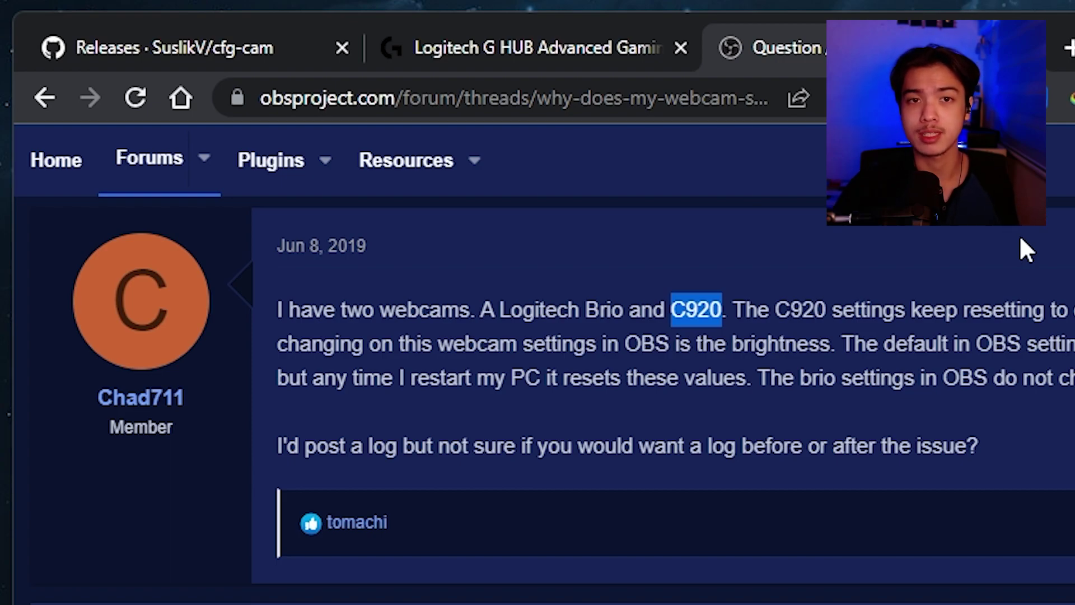
Switch to the Logitech G HUB page, dismiss its sign-up popup, and scroll down
click(488, 49)
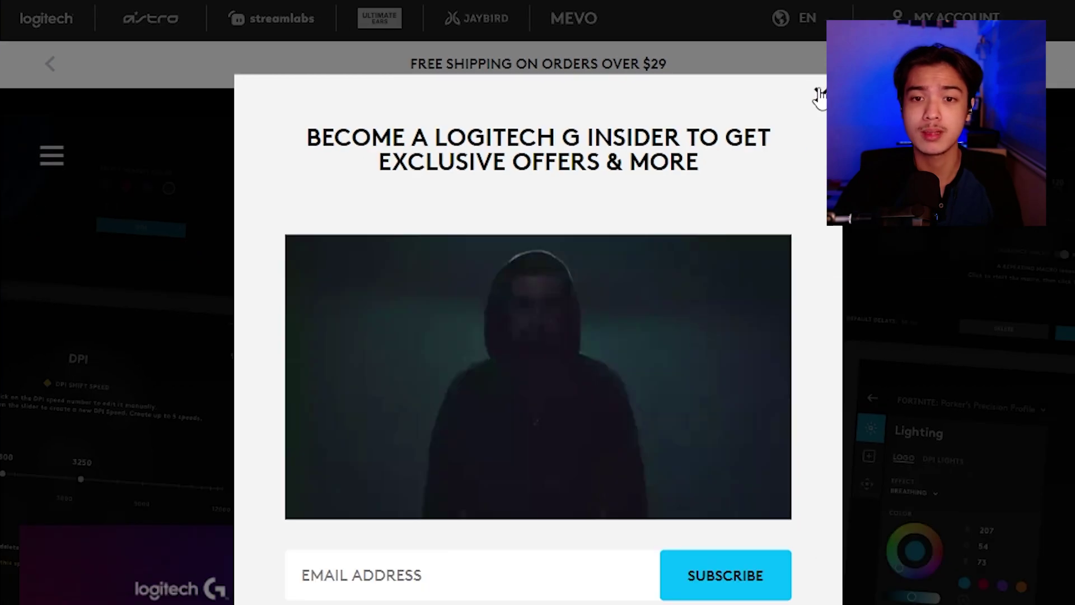
click(818, 95)
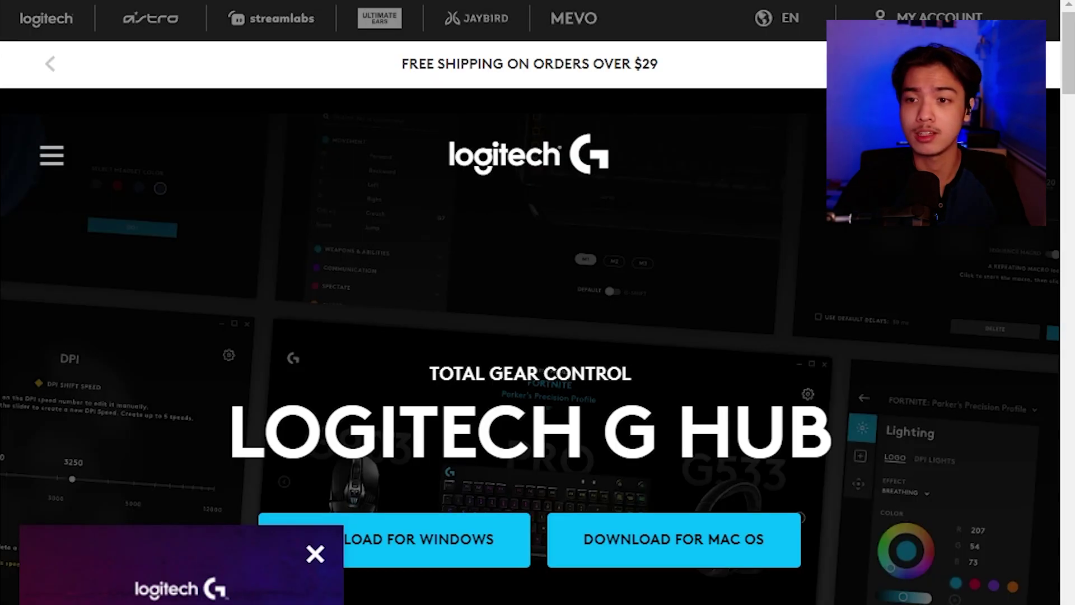
scroll(530, 336, down, 2)
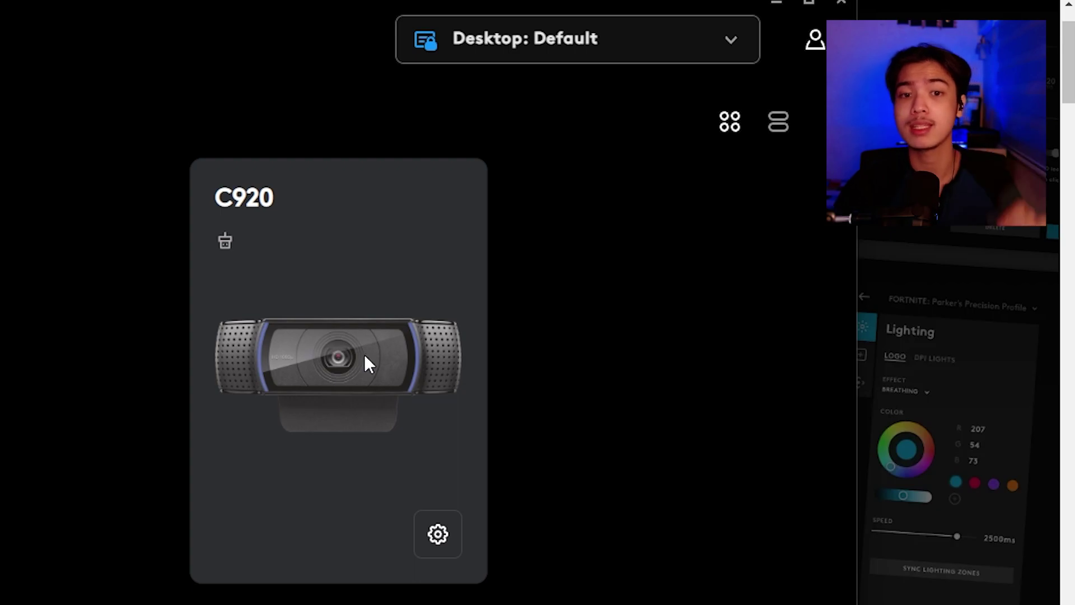
Open the C920 device card in G HUB to reach its Webcam settings
click(366, 356)
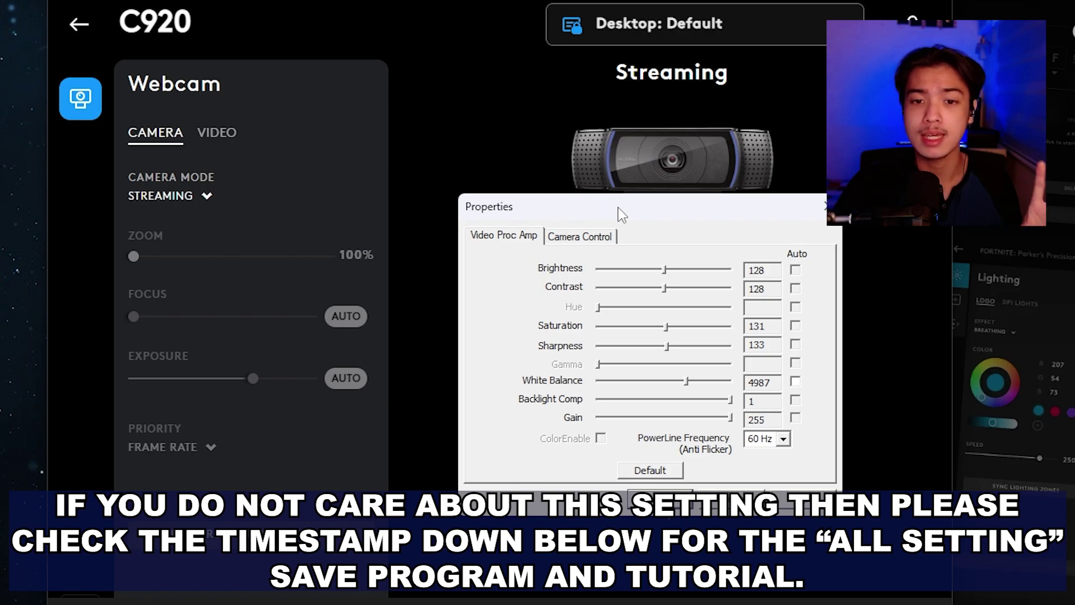
Raise the webcam Properties dialog, view its Camera Control values, then close it
drag(622, 215, 616, 171)
click(591, 194)
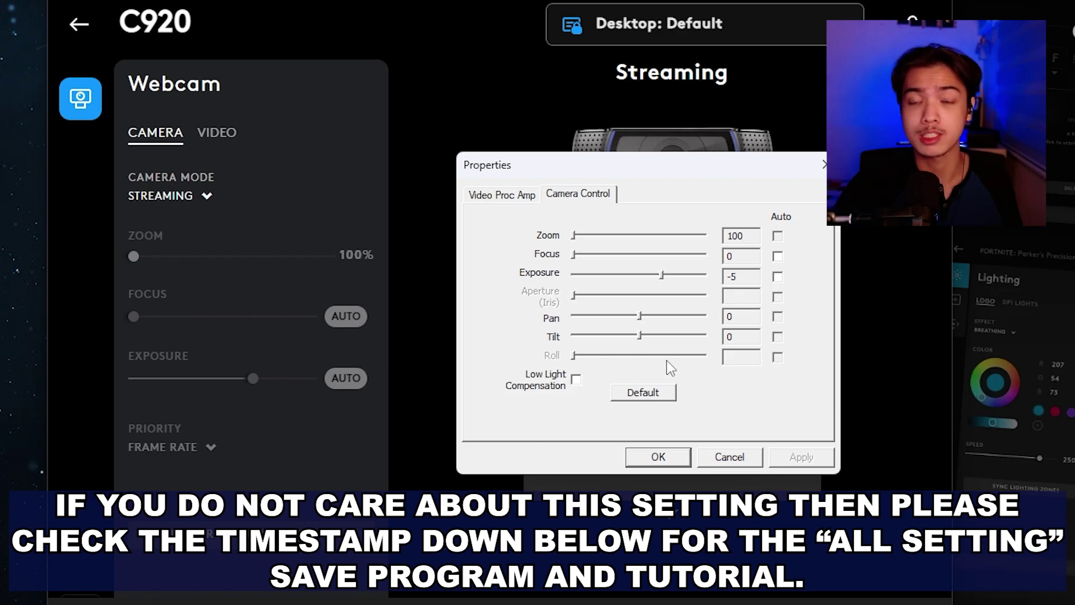
click(823, 165)
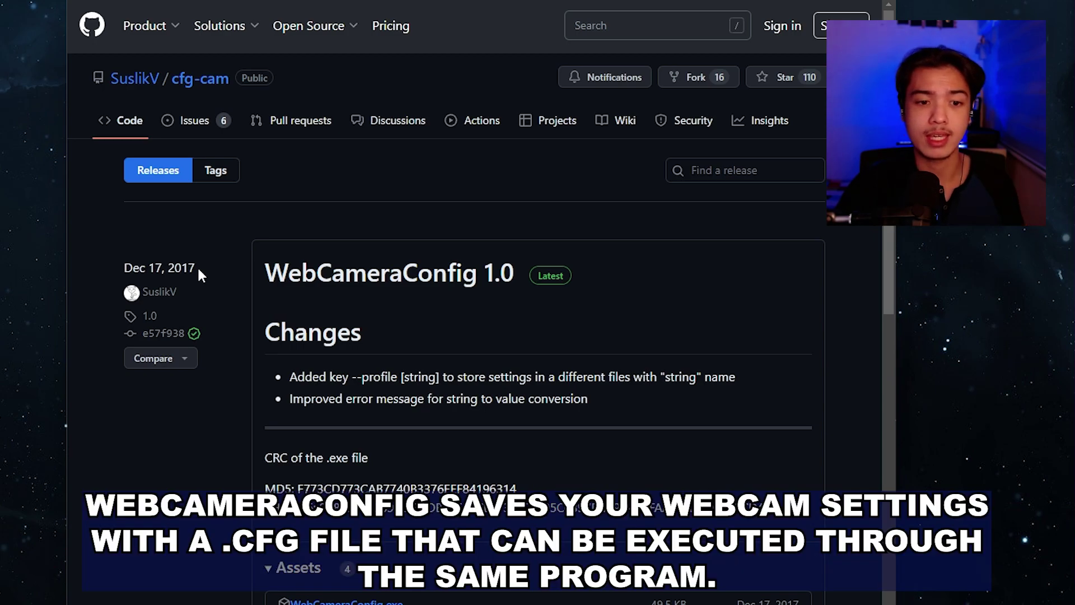
Scroll the WebCameraConfig 1.0 release page down to its Assets list
scroll(525, 349, down, 4)
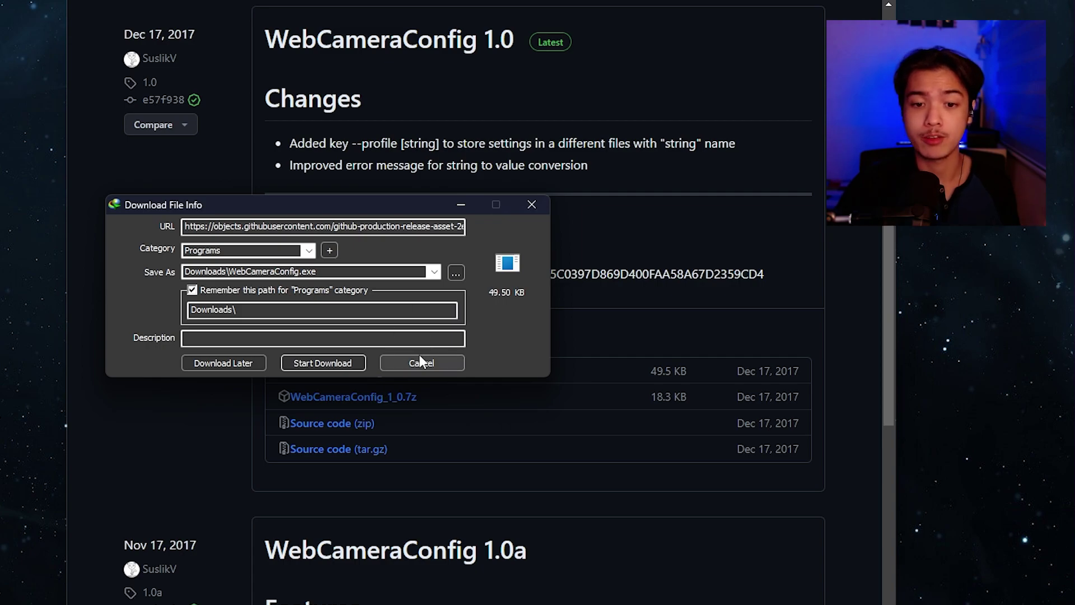
Cancel the WebCameraConfig download and open the OBS shortcut's file location
click(421, 363)
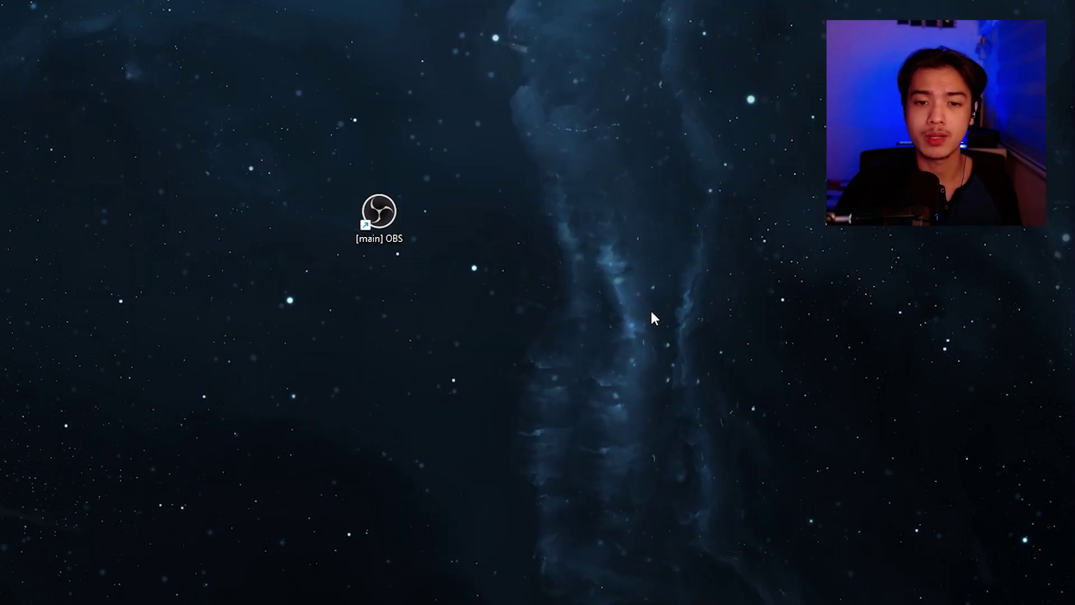
drag(654, 308, 264, 126)
right_click(394, 213)
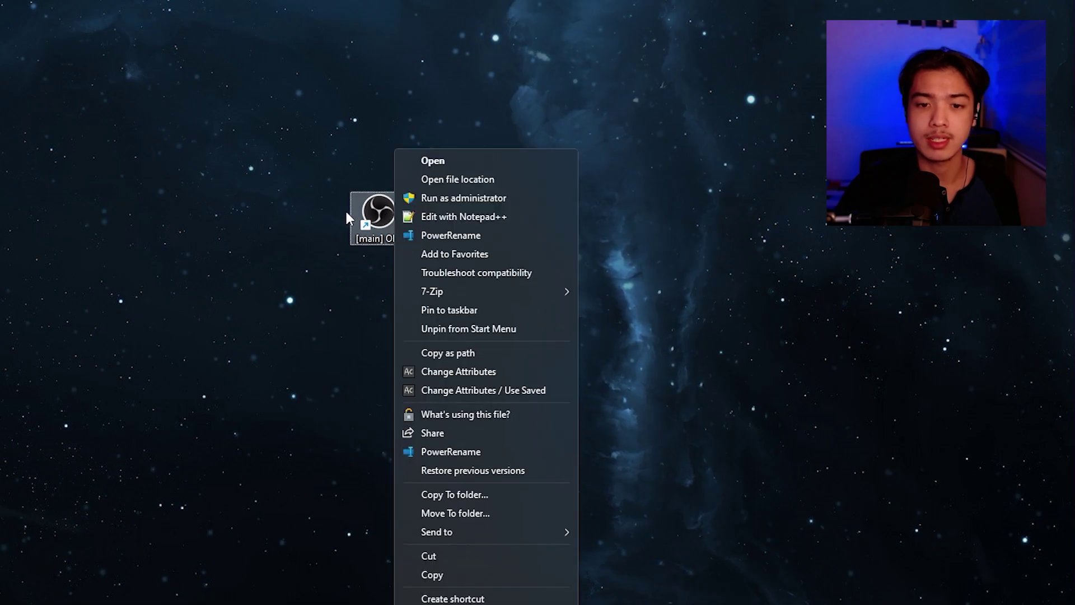
click(519, 198)
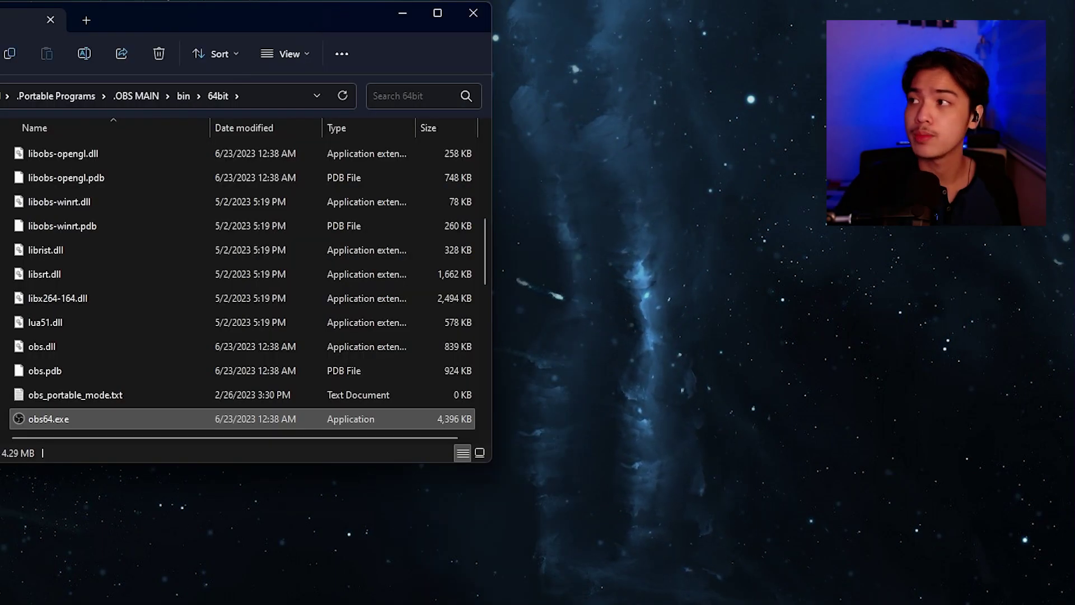
Go to .OBS MAIN's webcam config folder and open cam_sett.cfg
click(122, 96)
double_click(173, 274)
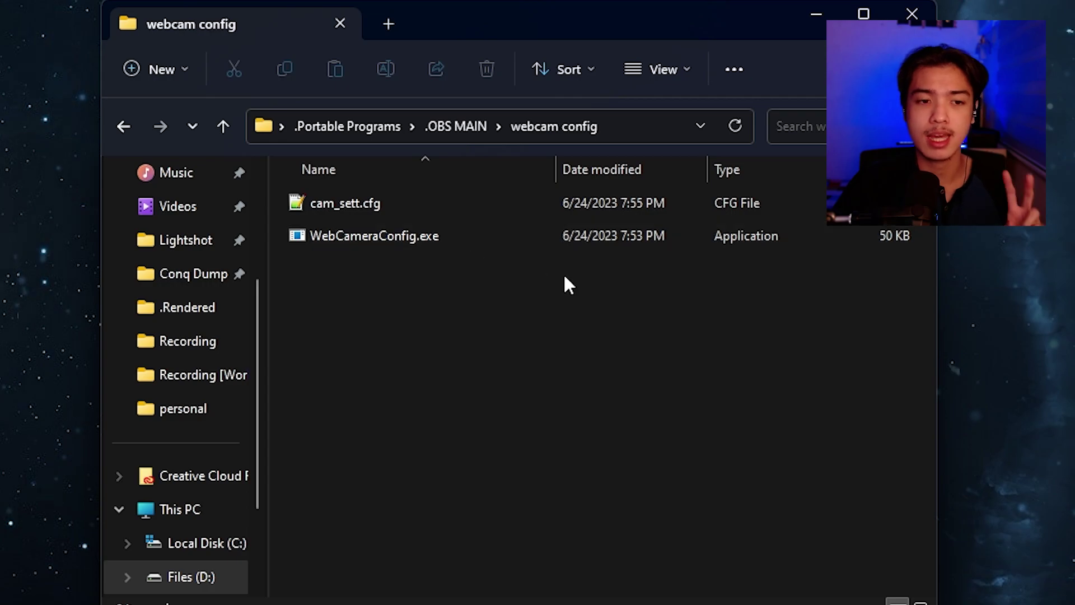
drag(661, 372, 296, 168)
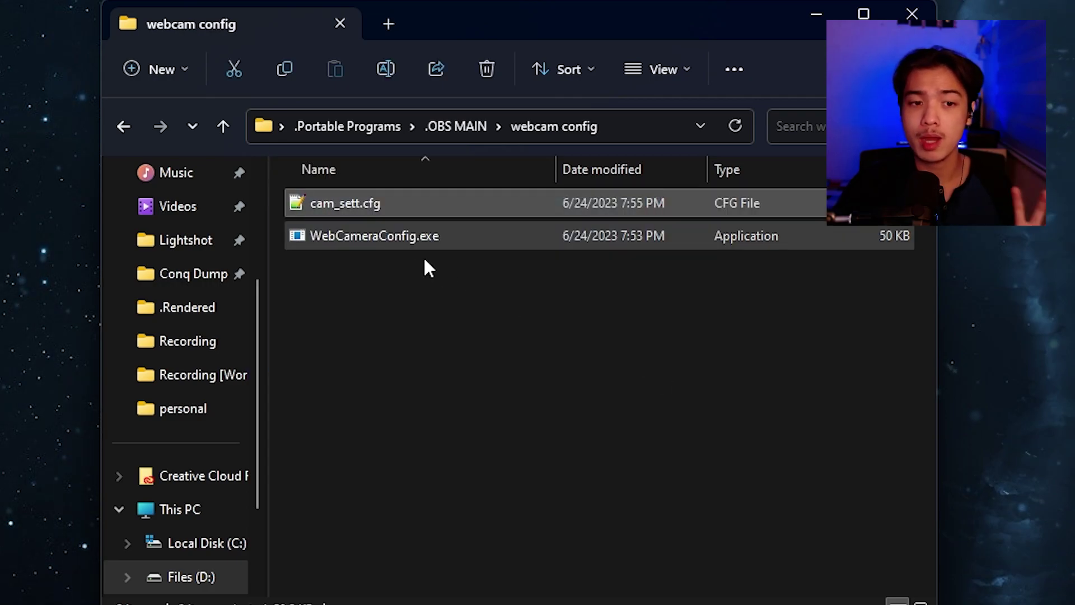
click(471, 278)
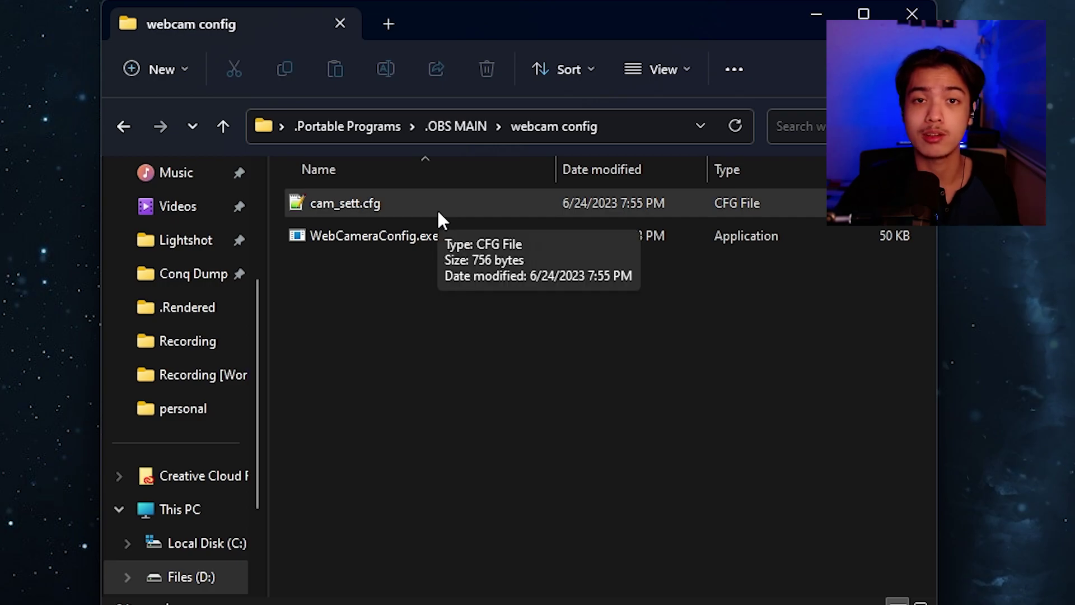
double_click(383, 212)
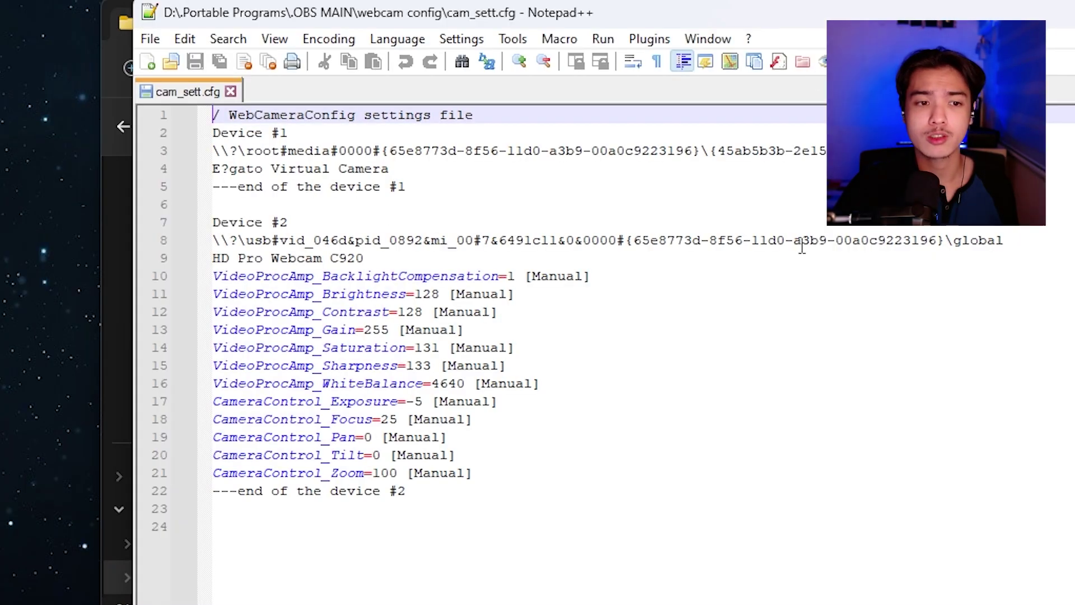
Select all the saved C920 settings in cam_sett.cfg, then close the file and Notepad++
click(733, 565)
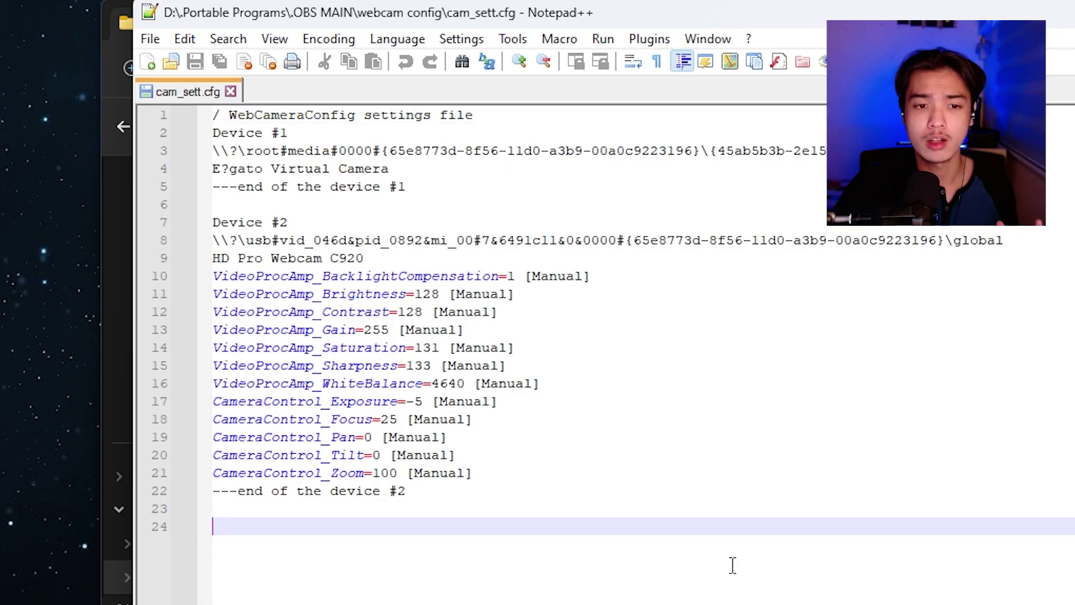
drag(733, 565, 87, 27)
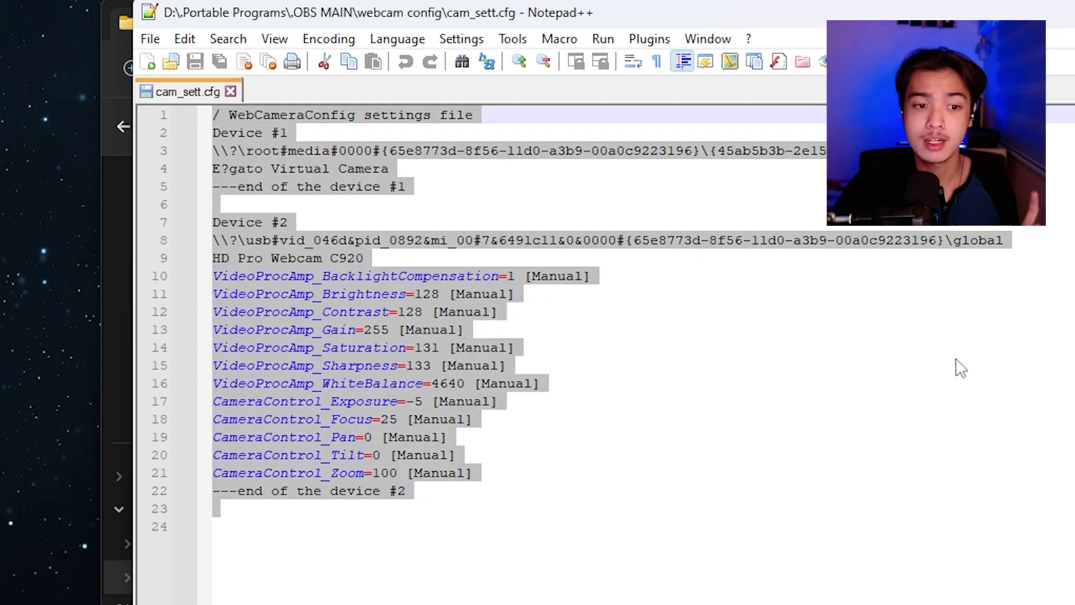
click(230, 91)
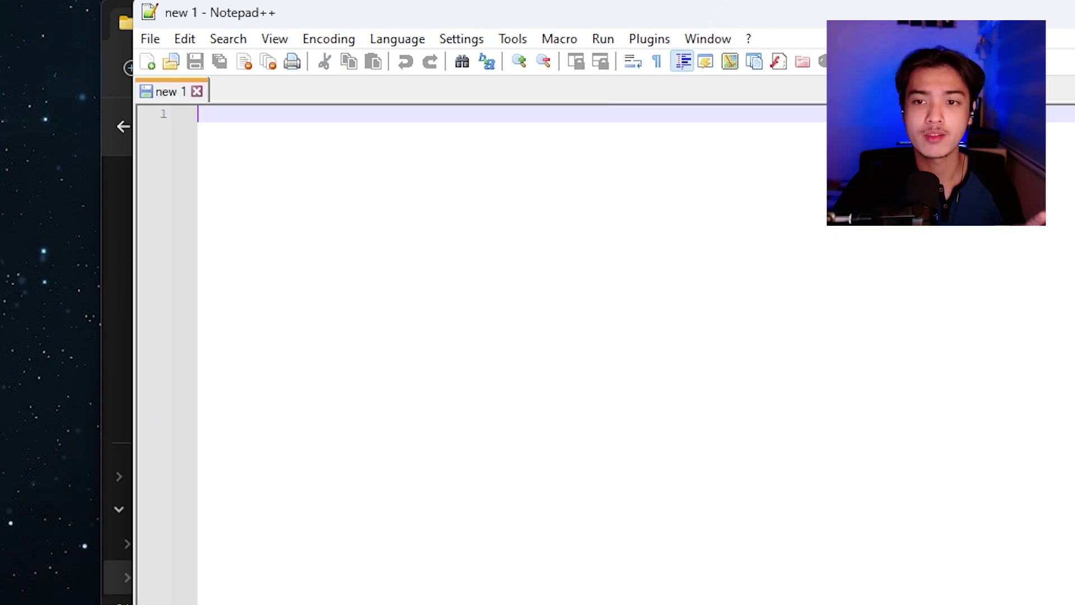
key(alt+F4)
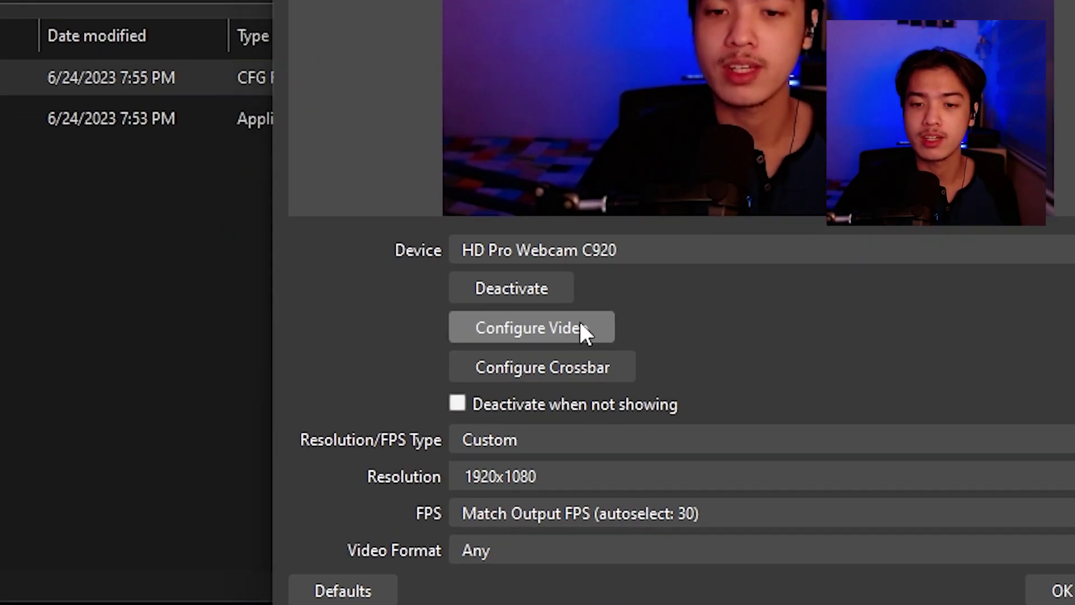
Review the C920's Camera Control and Video Proc Amp values, then close both dialogs
click(577, 369)
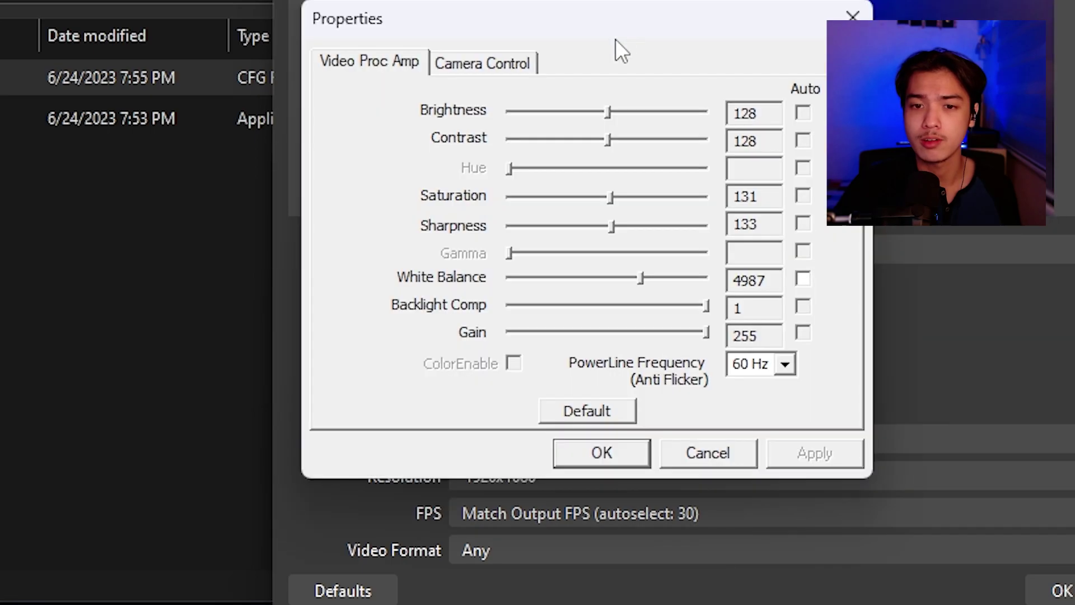
click(518, 66)
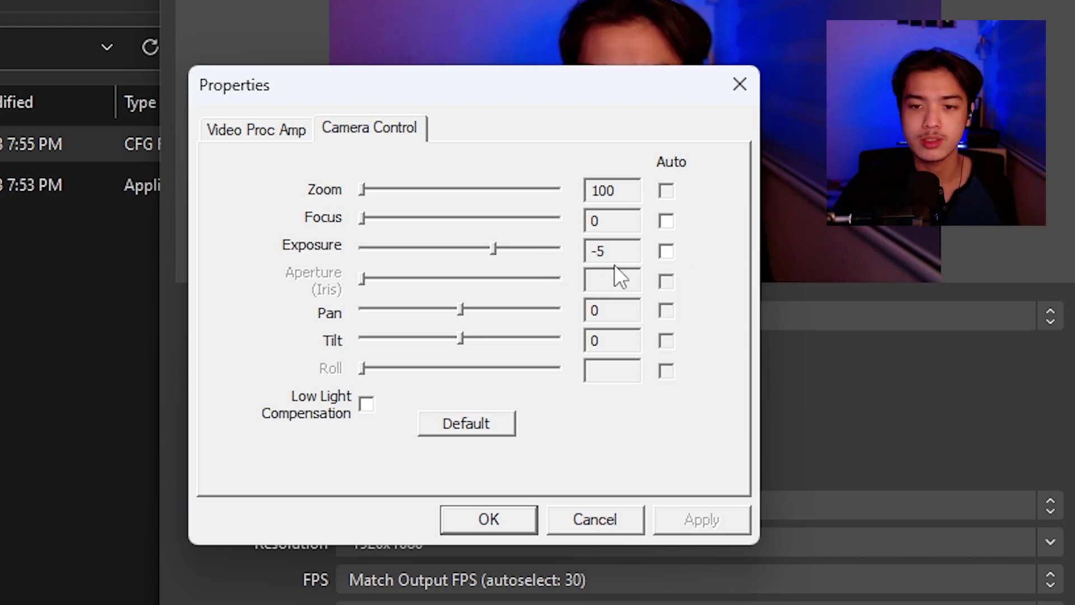
click(249, 131)
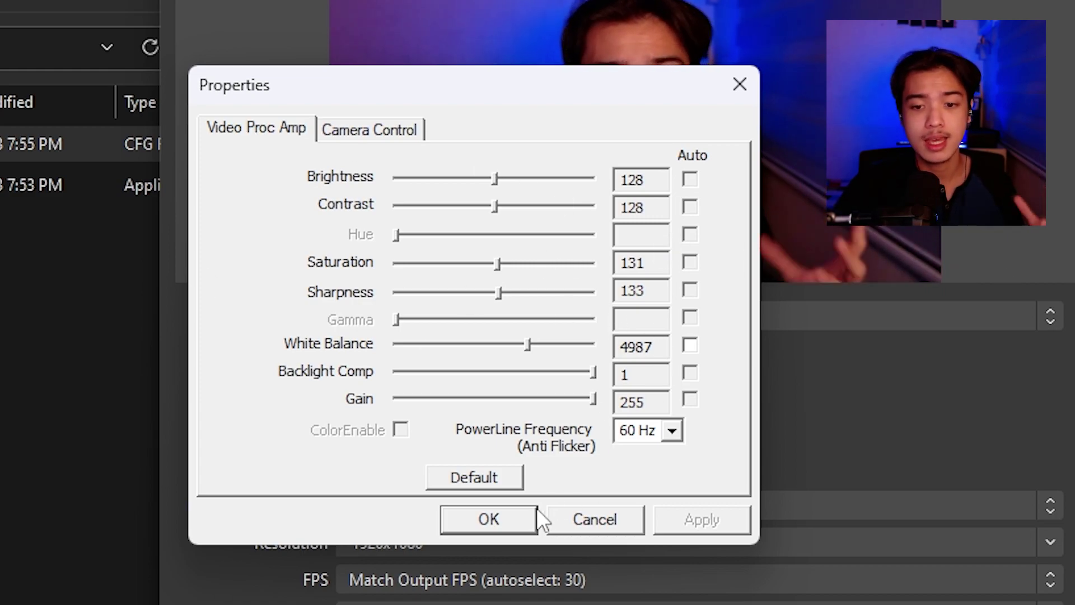
click(488, 520)
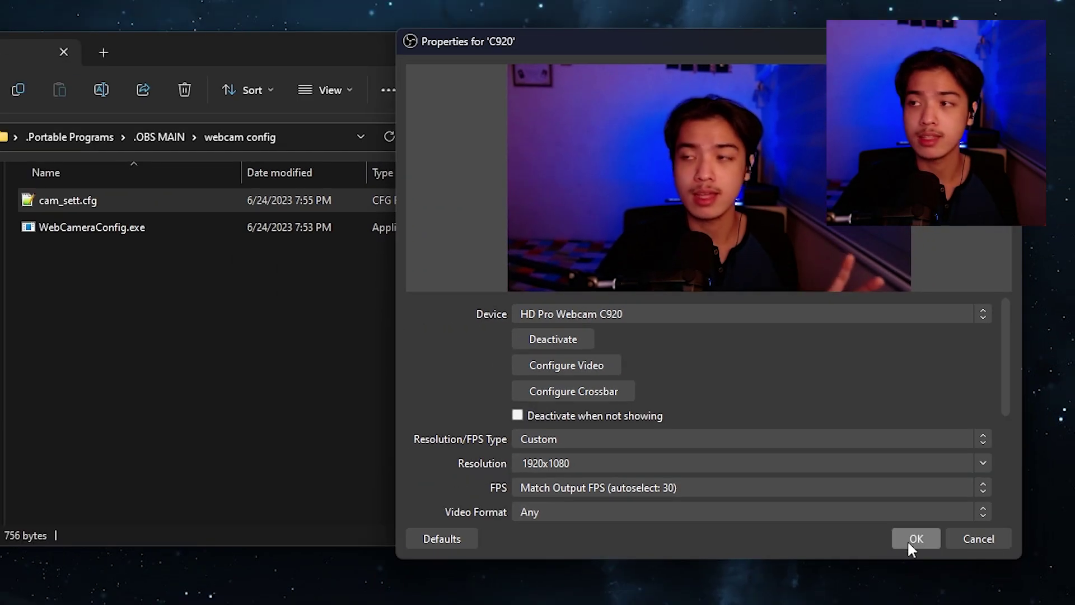
click(909, 541)
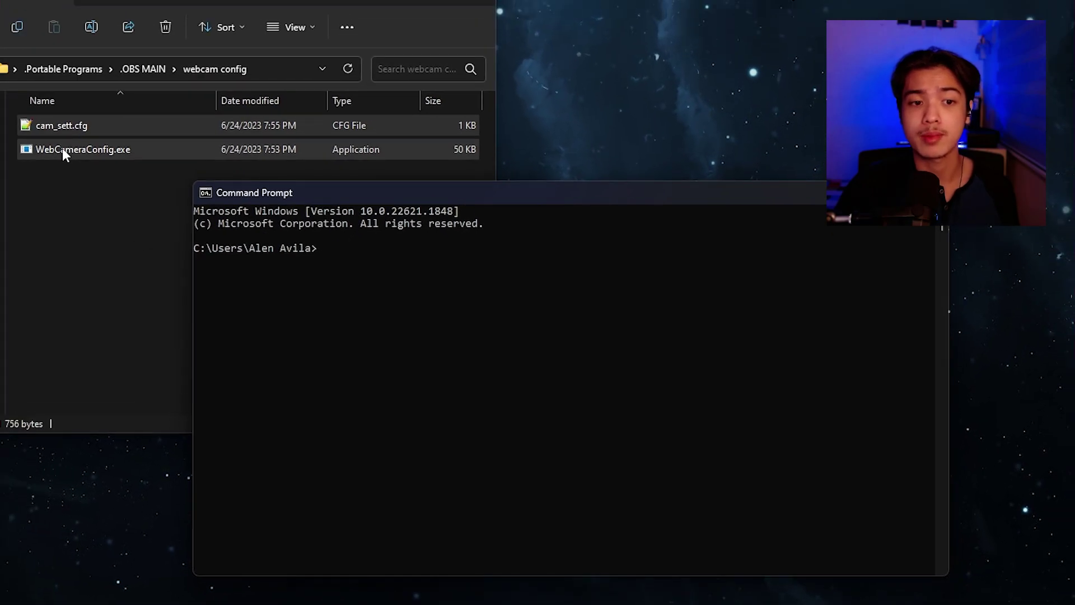
Run WebCameraConfig.exe --savedev in Command Prompt, using the dropped-in file path
drag(64, 145, 653, 342)
drag(654, 192, 628, 108)
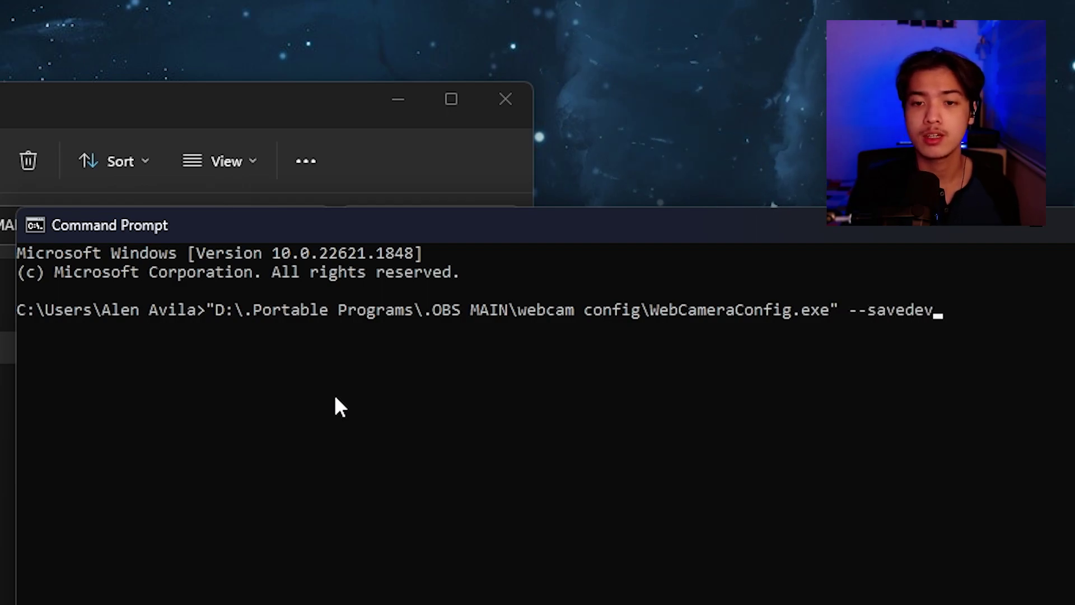
key(Return)
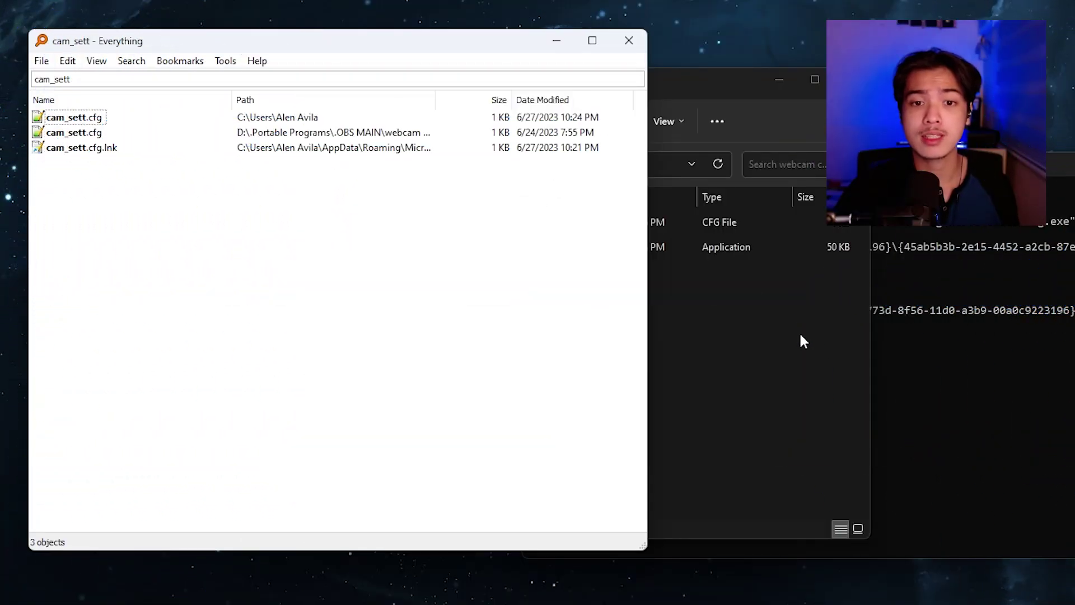
Open the folder holding the newest cam_sett.cfg from Everything's search results
click(803, 341)
drag(766, 394, 629, 224)
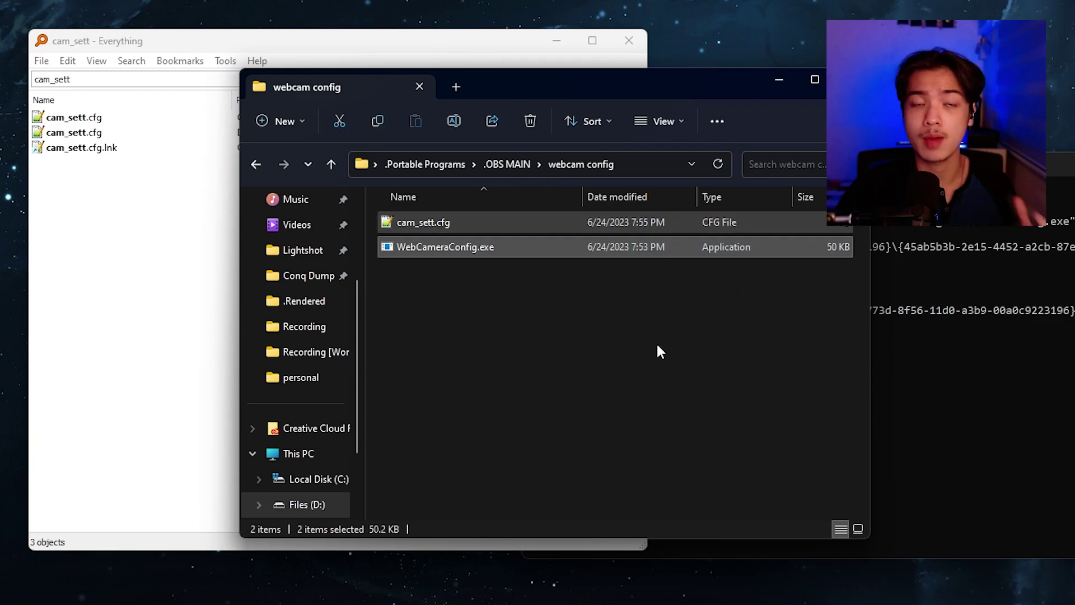
click(658, 348)
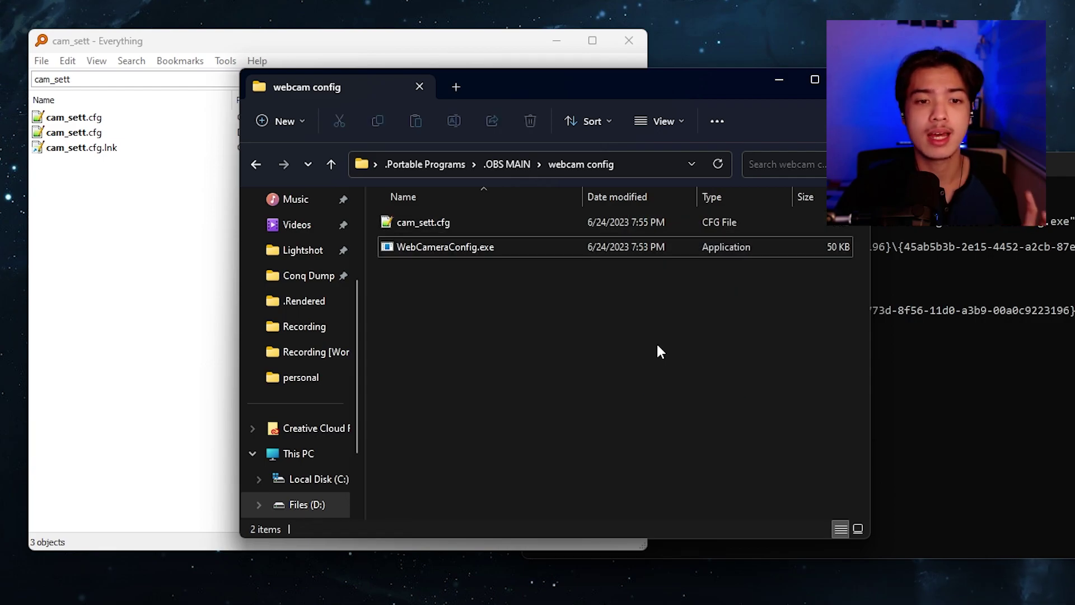
click(221, 47)
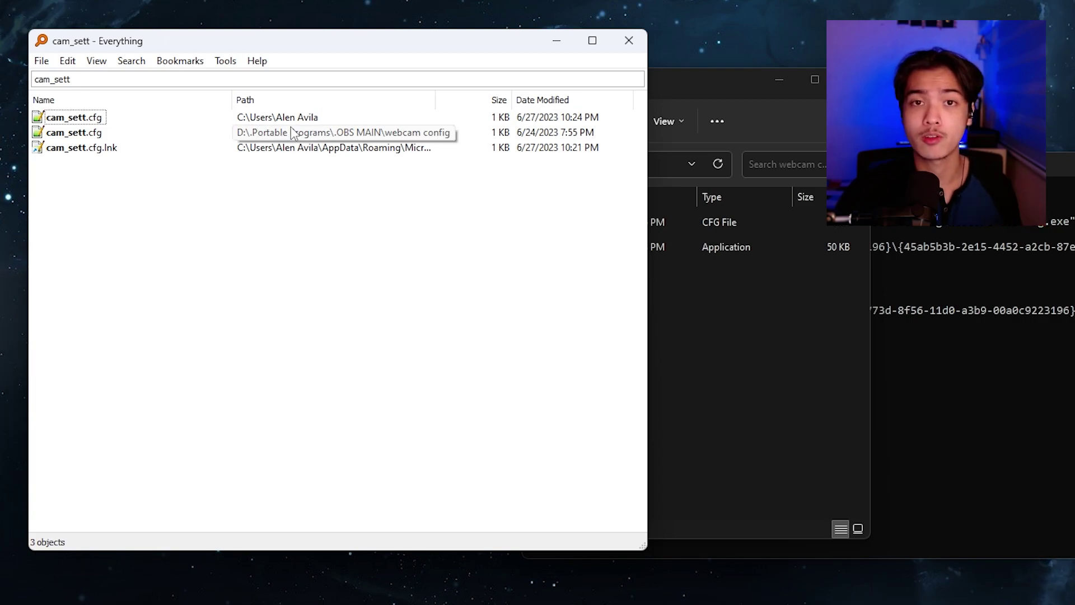
right_click(79, 118)
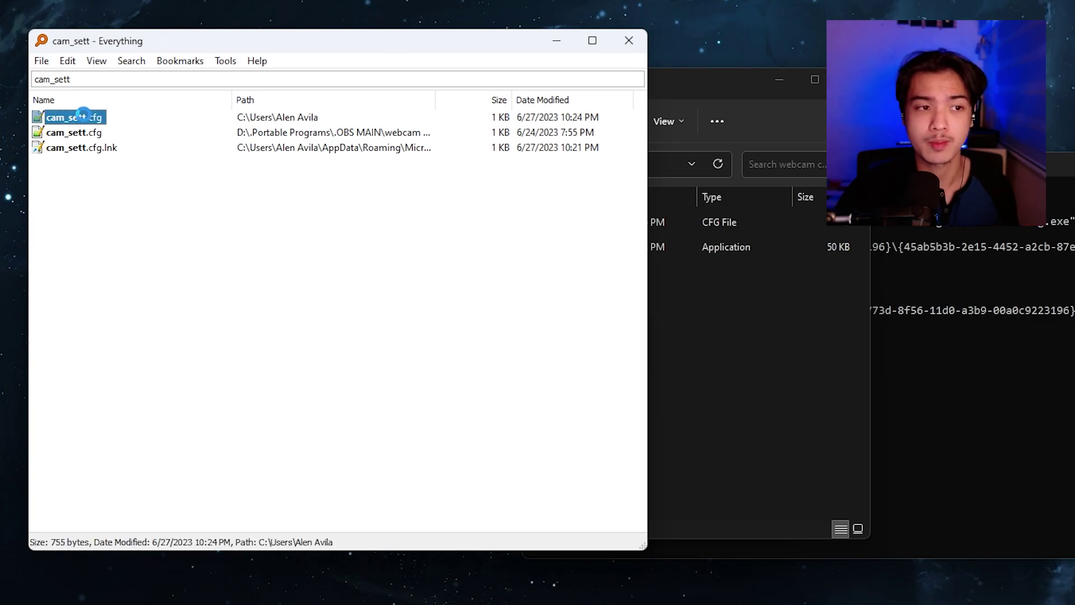
click(187, 143)
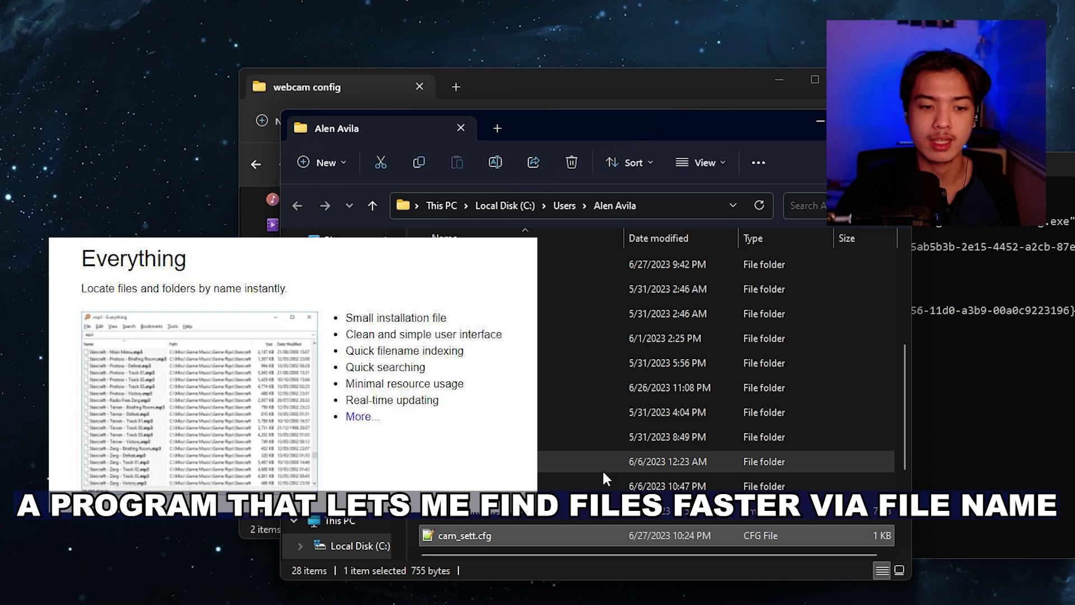
Check cam_sett.cfg (755 bytes) in the home folder, then return to the webcam config folder
scroll(504, 443, down, 2)
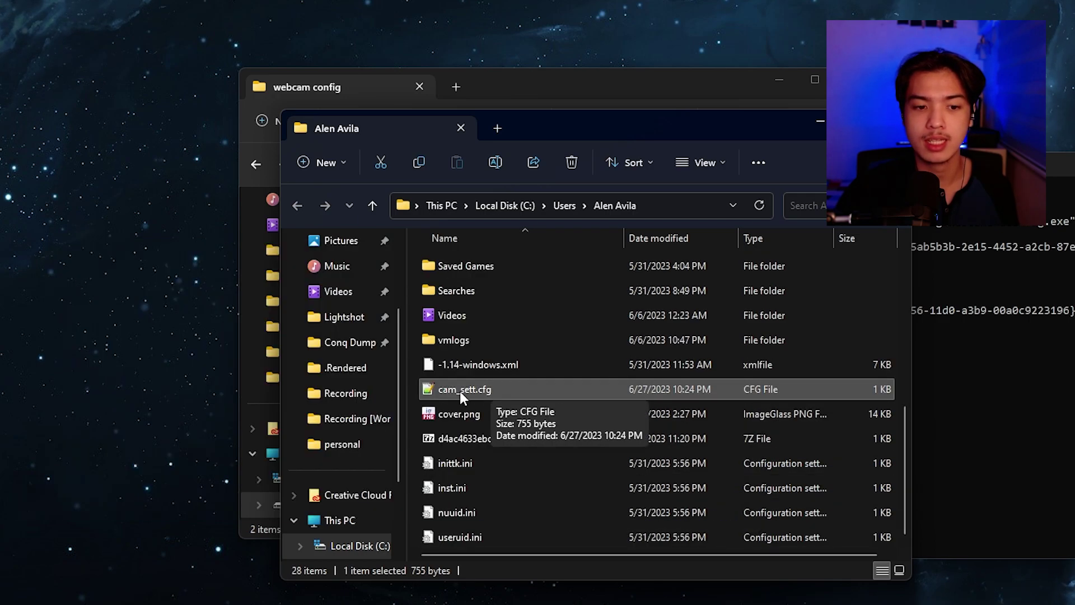
click(136, 318)
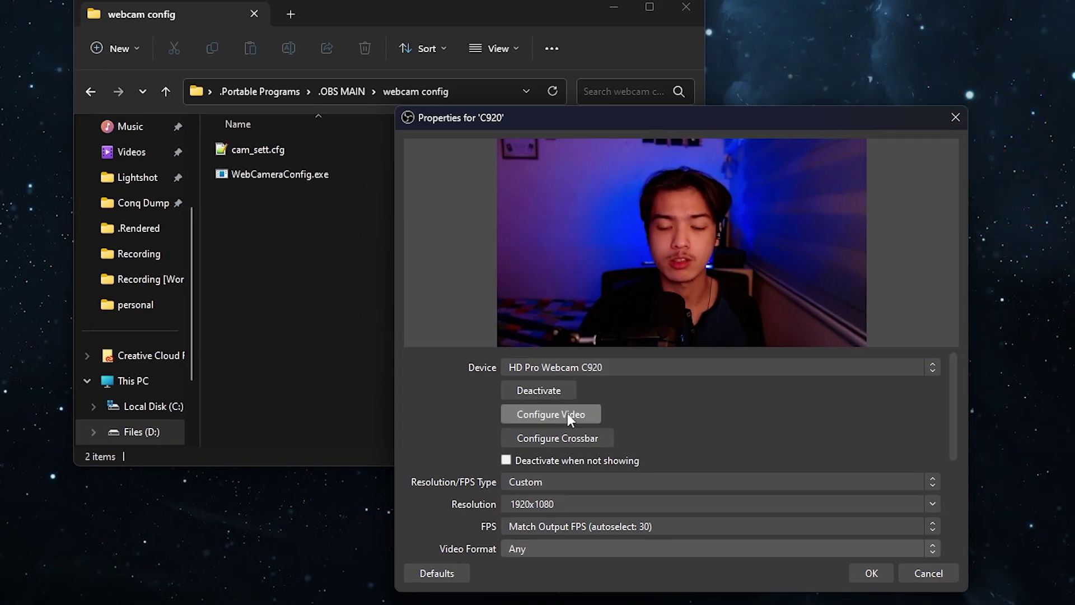
Lower the C920's Configure Video brightness to 0, then confirm the camera and C920 source properties
click(566, 414)
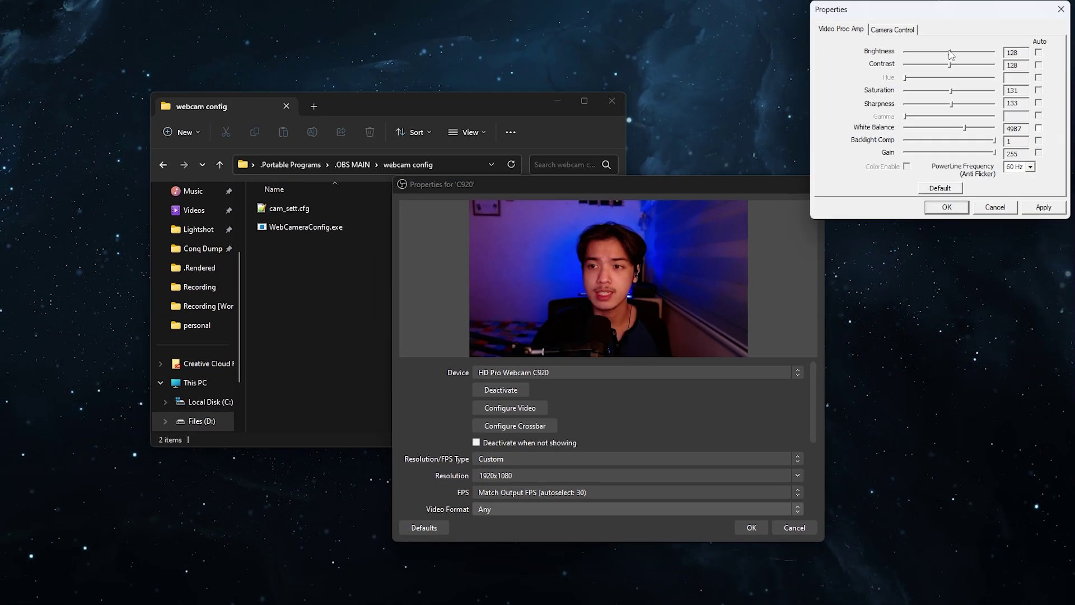
drag(951, 53, 870, 131)
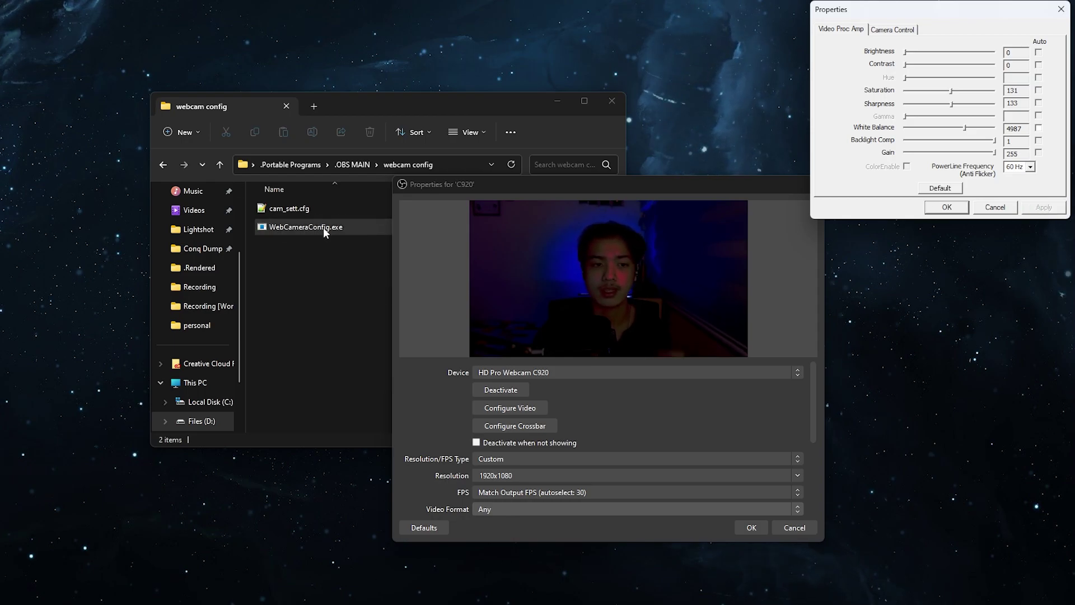
click(323, 230)
click(725, 190)
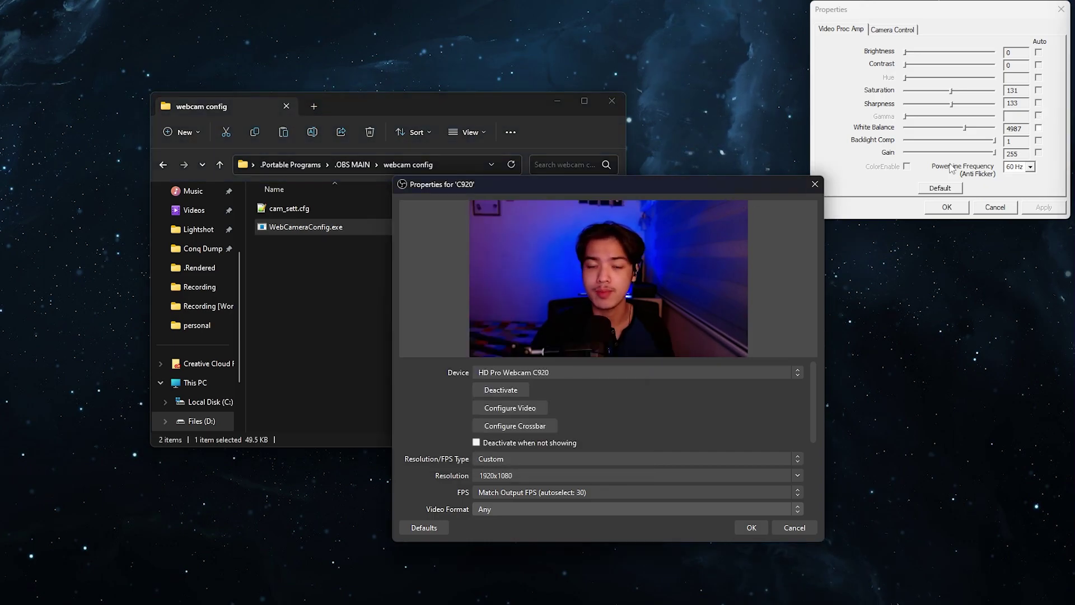
click(950, 207)
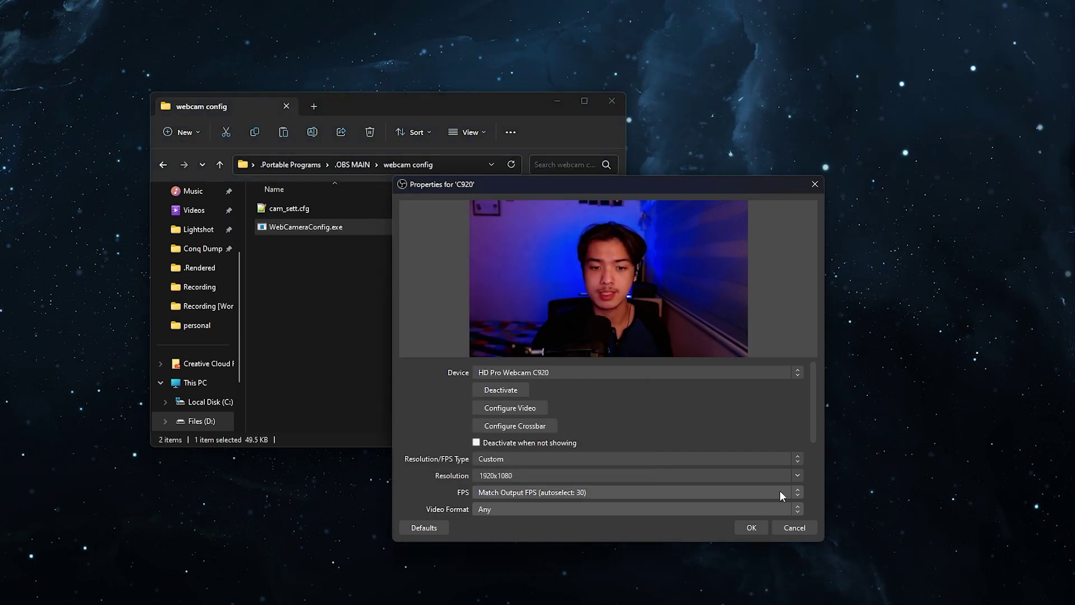
click(752, 527)
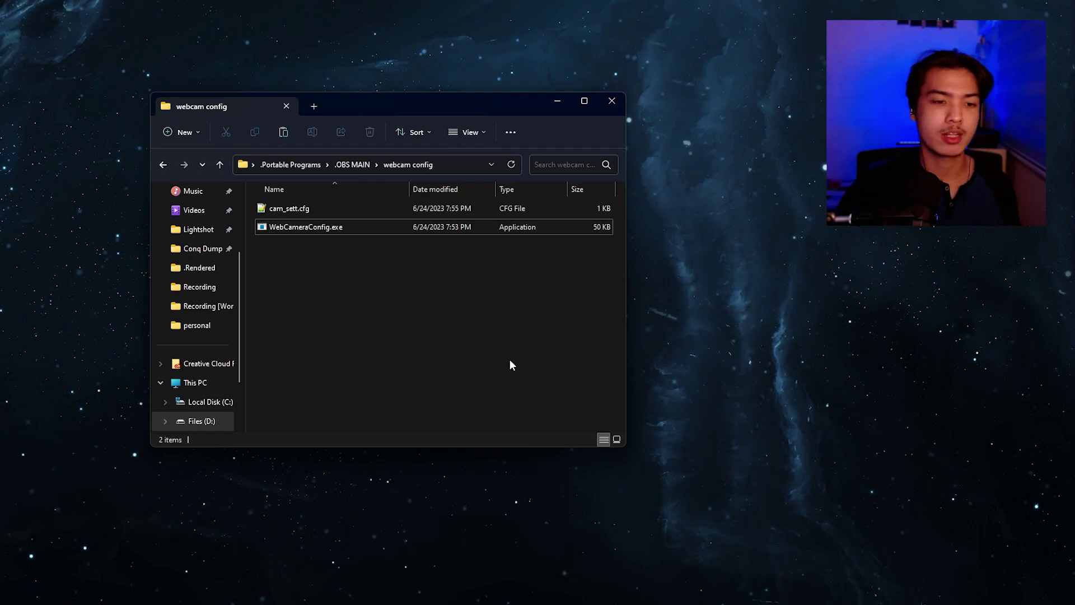
Open the Windows Startup folder via Run with shell:startup
right_click(341, 233)
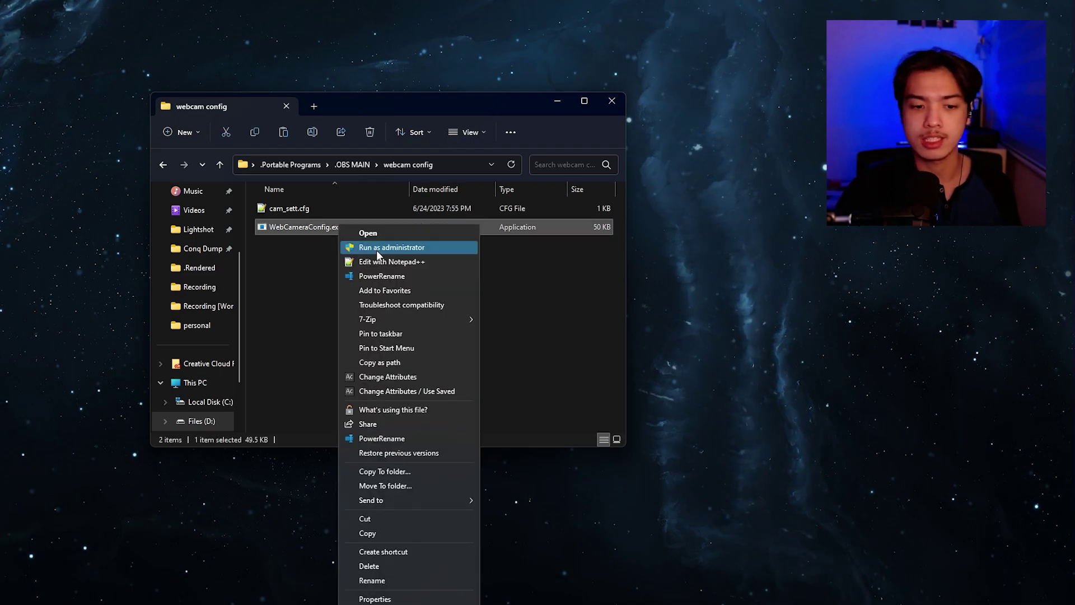
click(307, 283)
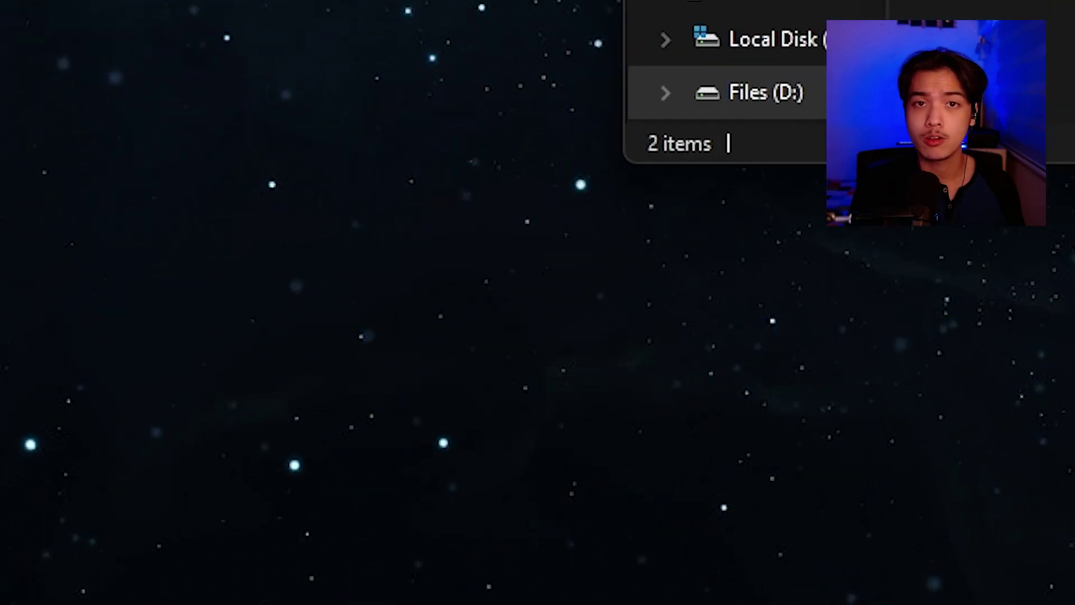
key(super+r)
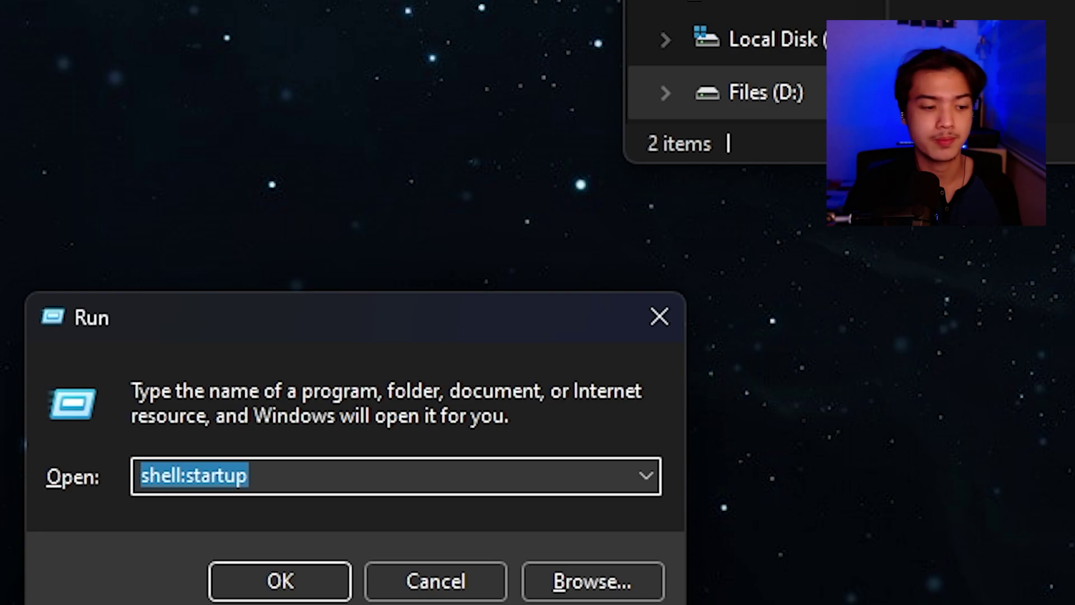
key(Return)
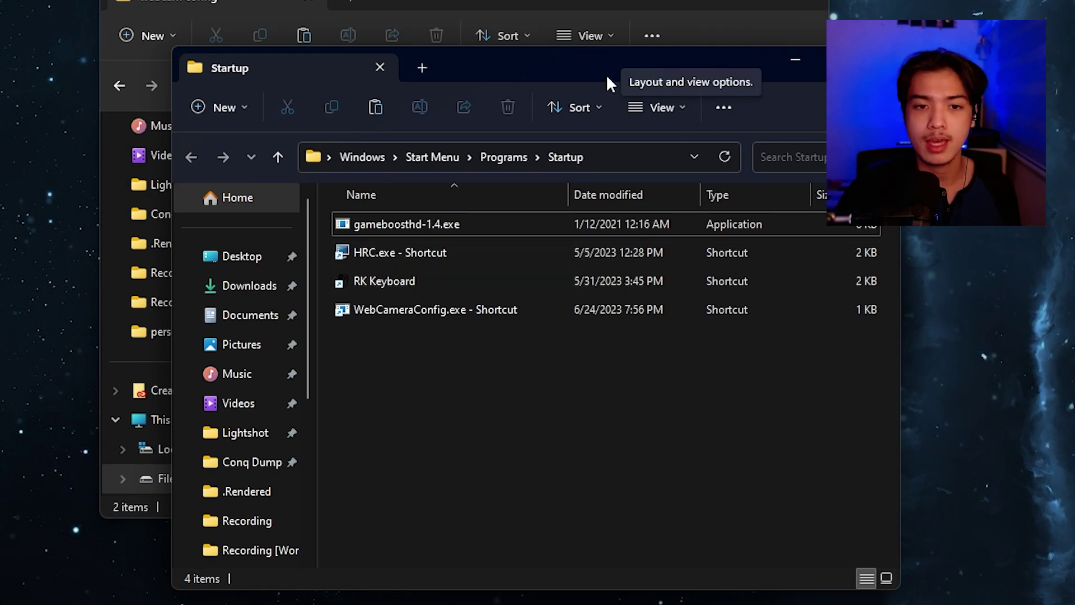
Place the Startup window beside the webcam config folder and check the WebCameraConfig.exe shortcut
drag(606, 74, 1003, 23)
drag(1054, 352, 818, 259)
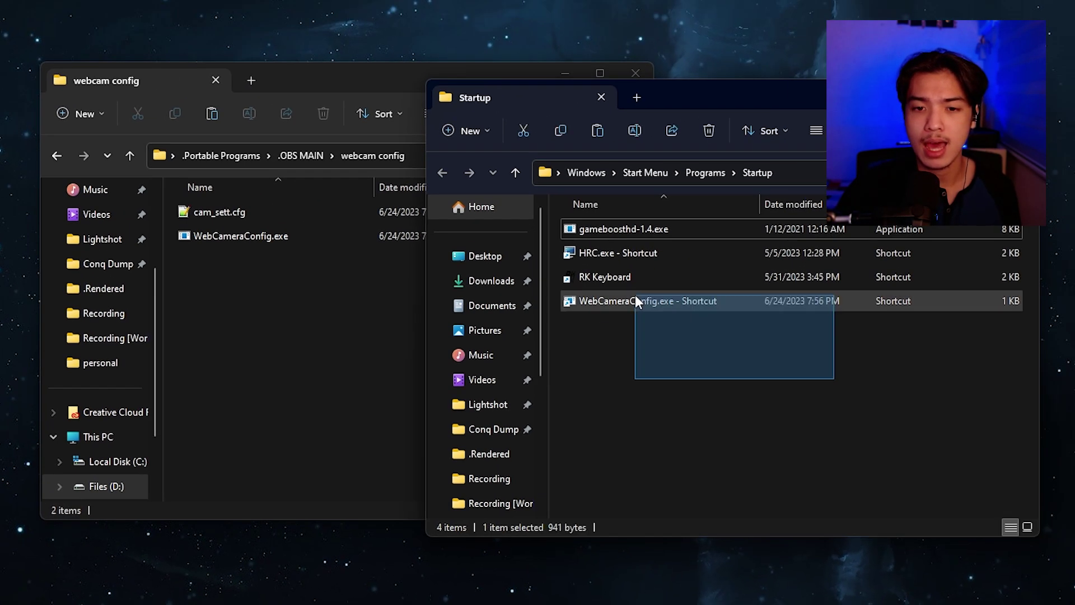
drag(635, 295, 627, 300)
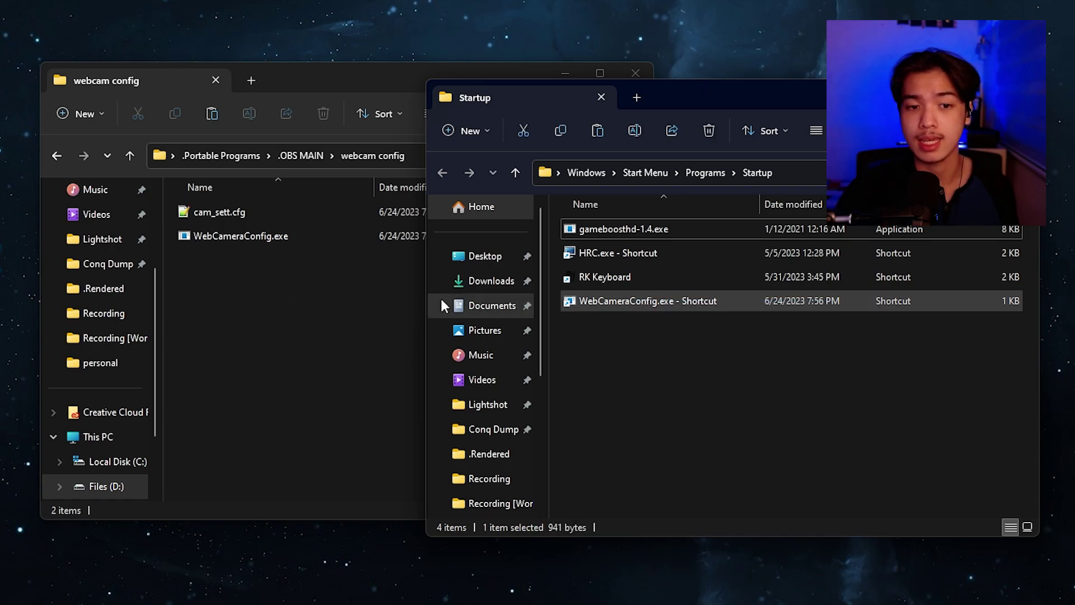
click(291, 256)
click(233, 238)
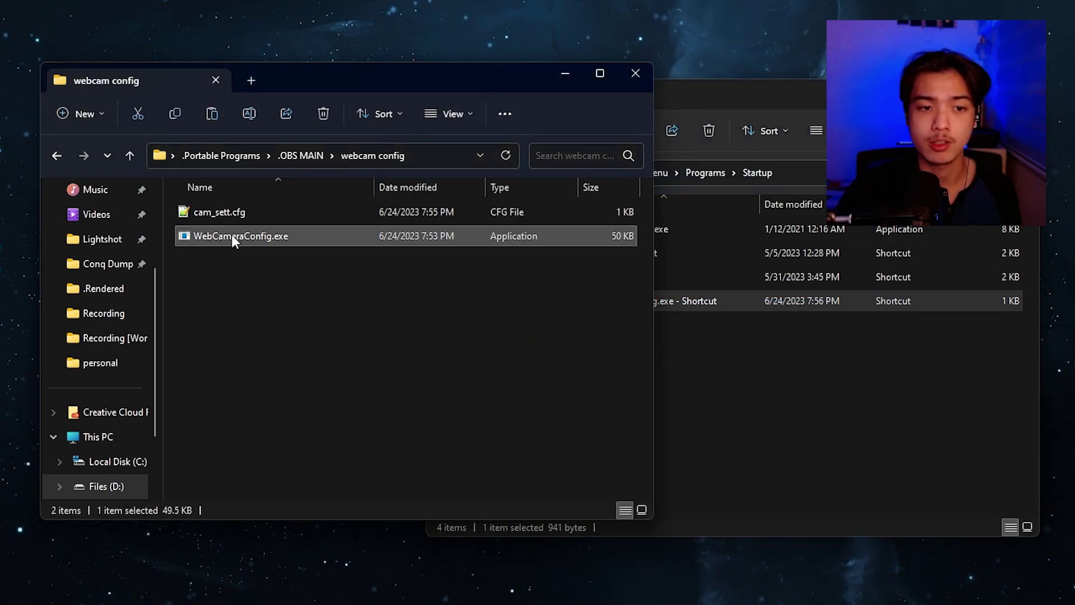
right_click(298, 240)
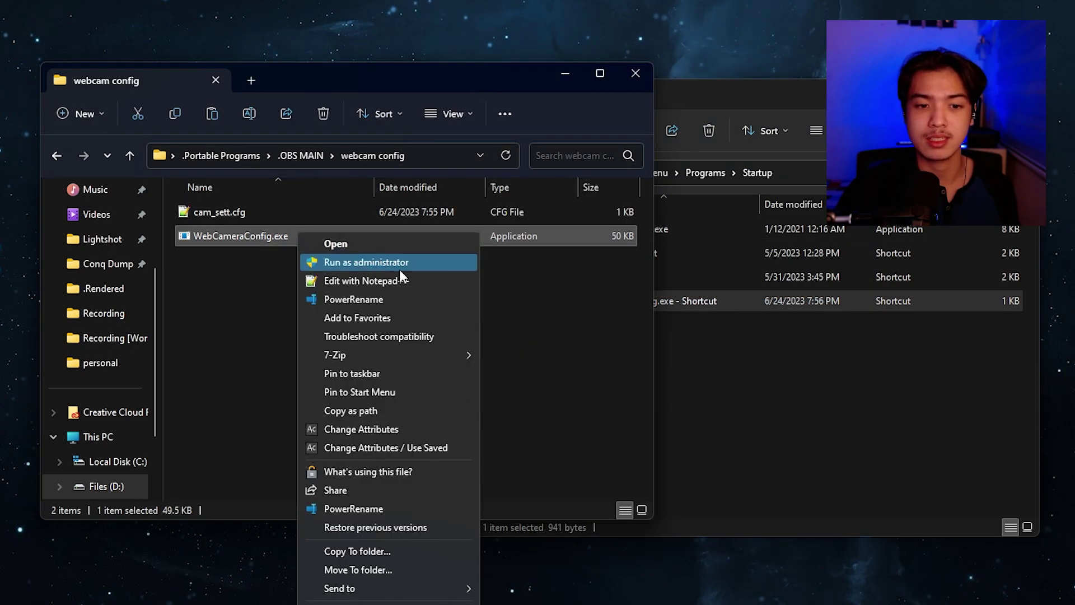
click(819, 397)
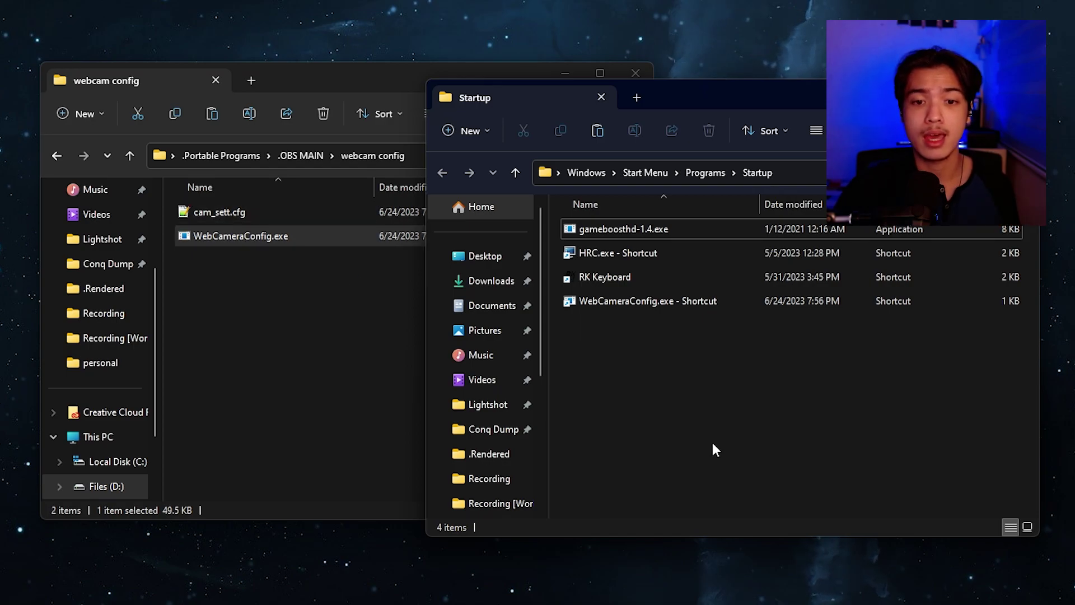
Close the Startup and webcam config folder windows with Alt+F4 to reveal the desktop
key(alt+F4)
key(alt+F4)
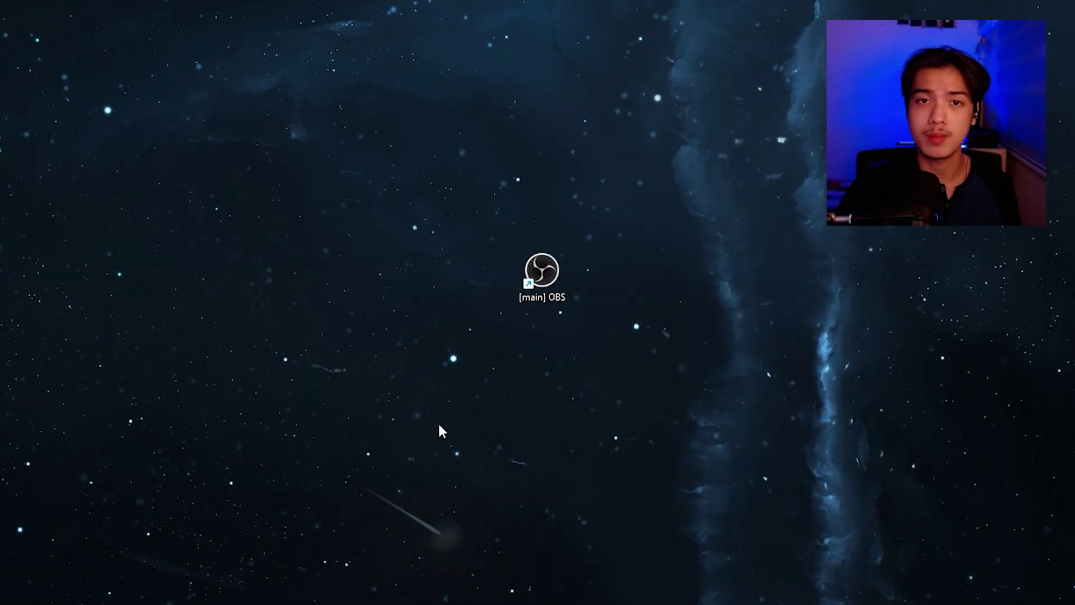